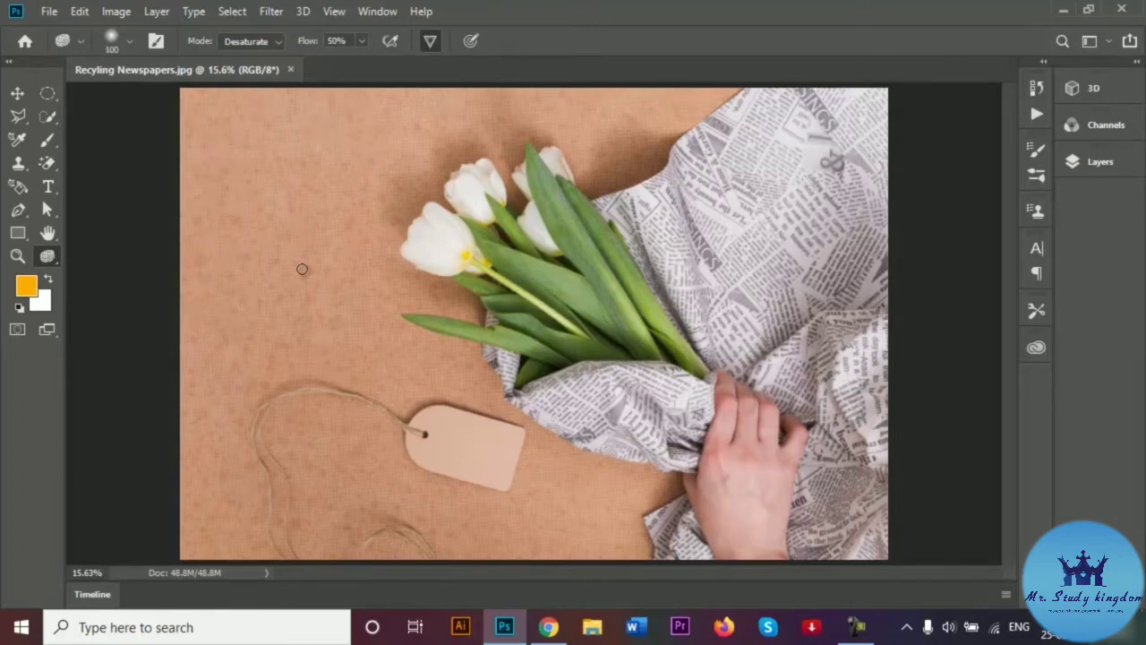
Step: Enlarge the Sponge tool's brush to size 500 and set its mode to Desaturate
key("bracketright")
key("bracketright")
key("bracketright")
key("bracketright")
key("bracketright")
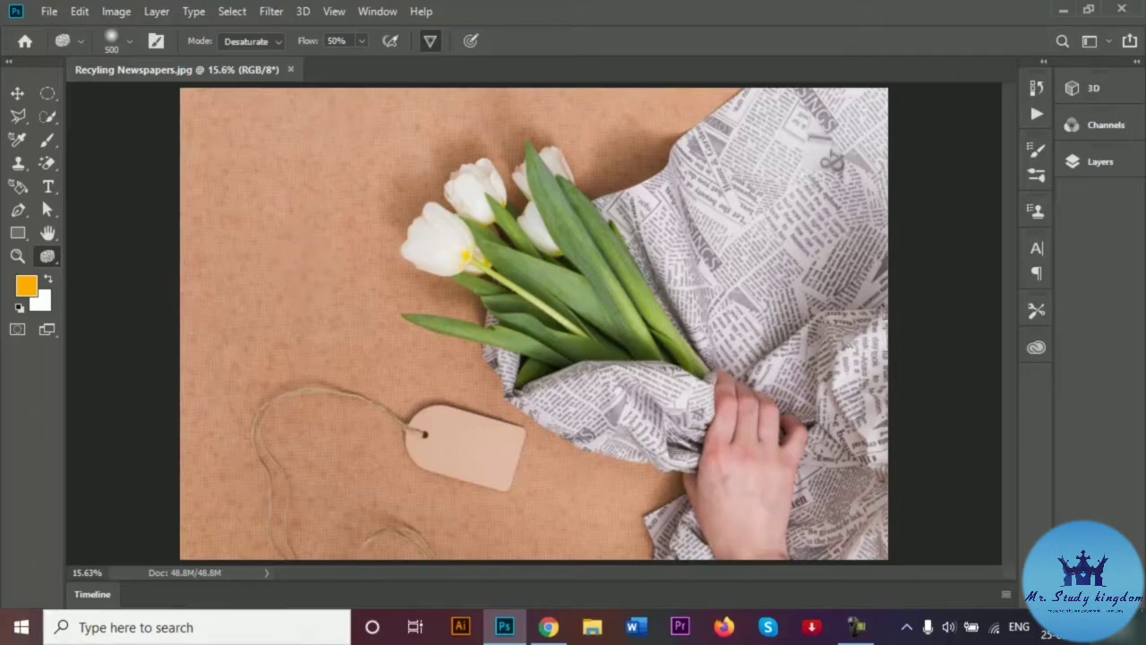
left_click(273, 41)
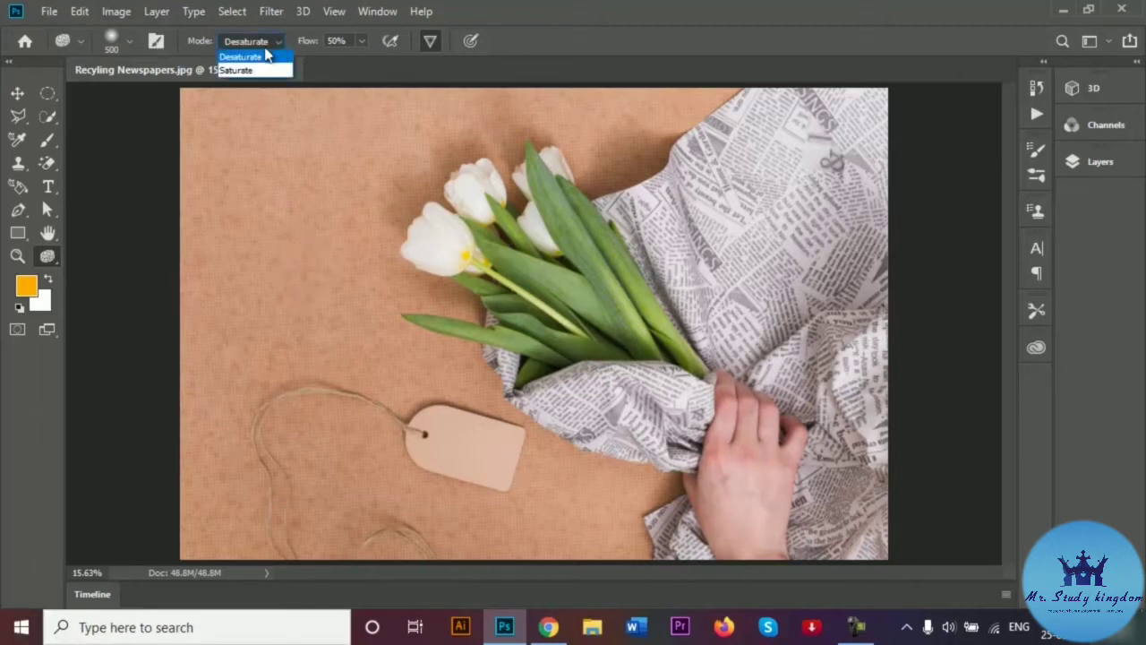
left_click(270, 59)
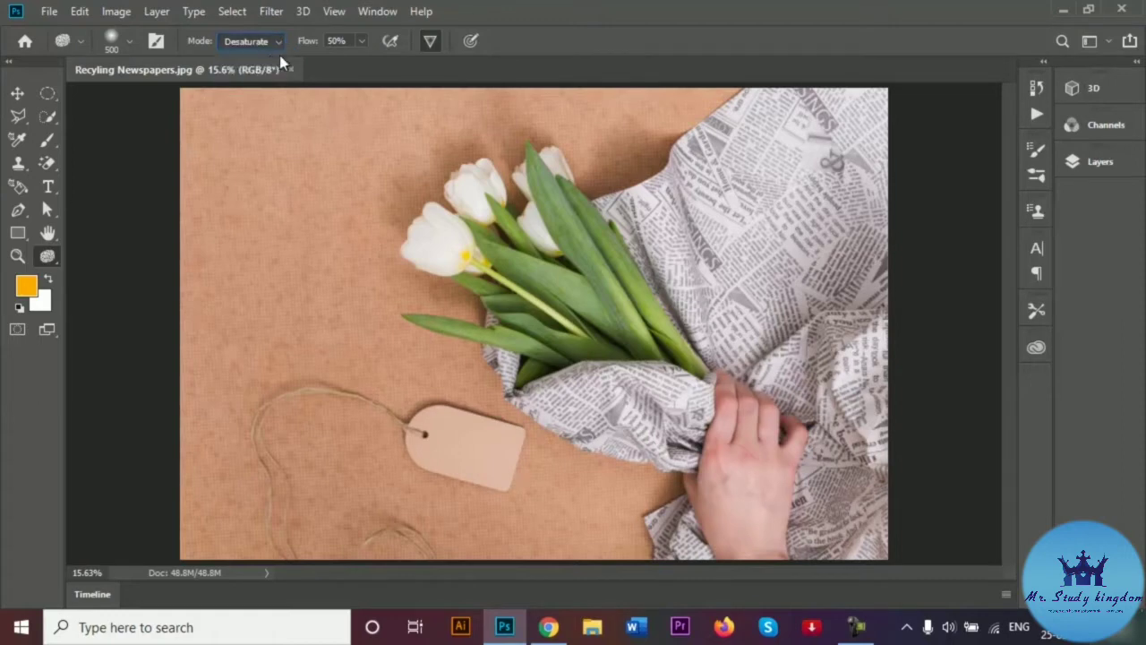
Step: Try desaturating the green tulip leaves with the Sponge flow at 40%, and undo the strokes
left_click(363, 42)
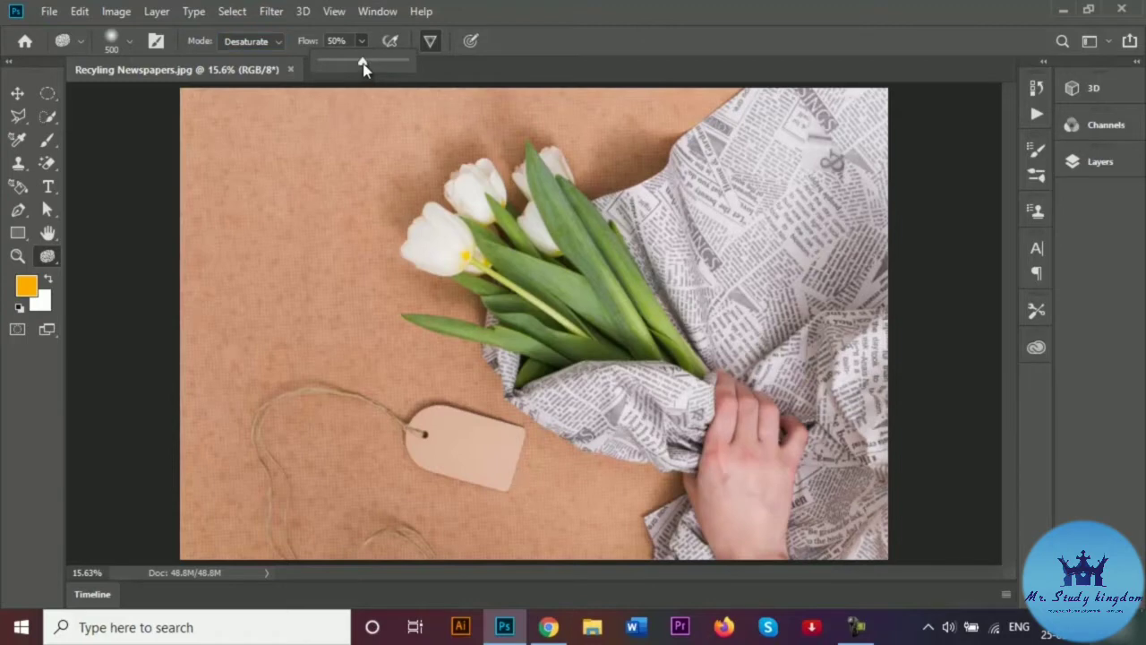
left_click(333, 41)
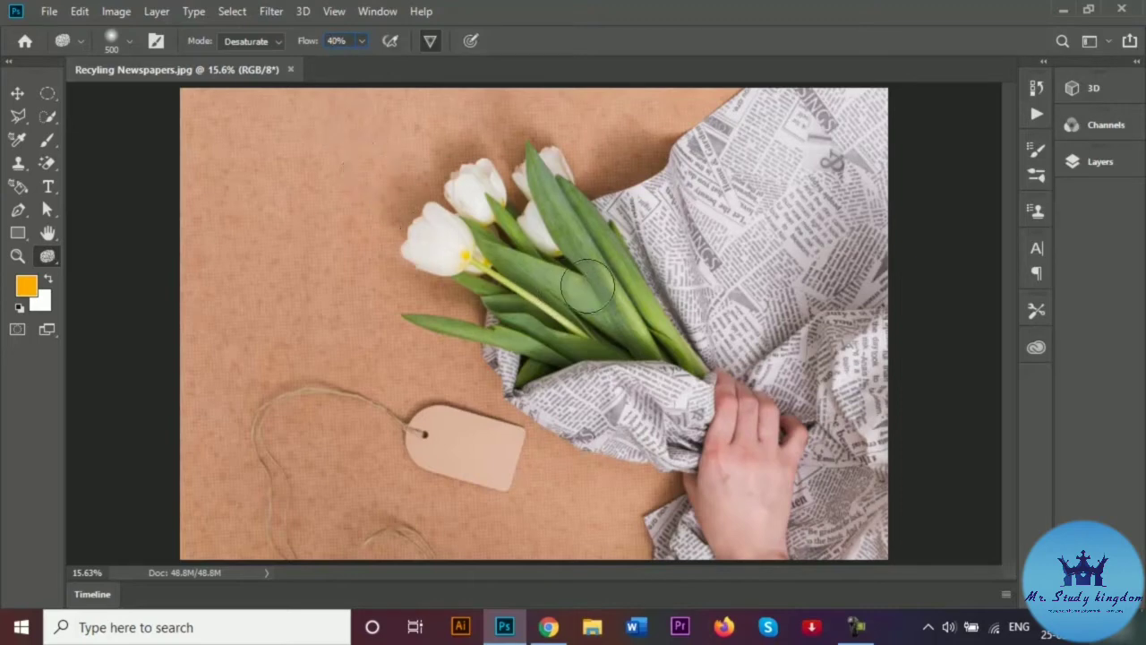
mouse_move(593, 286)
left_mouse_down()
mouse_move(618, 305)
mouse_move(578, 225)
mouse_move(628, 322)
mouse_move(562, 243)
mouse_move(612, 317)
mouse_move(496, 242)
mouse_move(628, 363)
mouse_move(518, 256)
mouse_move(615, 320)
mouse_move(555, 166)
mouse_move(601, 291)
mouse_move(549, 177)
mouse_move(595, 274)
mouse_move(627, 320)
mouse_move(593, 237)
mouse_move(663, 343)
mouse_move(481, 248)
mouse_move(544, 288)
mouse_move(553, 312)
mouse_move(526, 272)
mouse_move(603, 350)
mouse_move(529, 327)
mouse_move(594, 372)
mouse_move(414, 310)
mouse_move(577, 377)
mouse_move(442, 337)
mouse_move(570, 367)
mouse_move(430, 319)
mouse_move(585, 368)
mouse_move(589, 238)
mouse_move(629, 327)
mouse_move(576, 241)
mouse_move(656, 352)
mouse_move(641, 289)
mouse_move(685, 343)
mouse_move(535, 284)
mouse_move(611, 333)
mouse_move(430, 301)
mouse_move(578, 361)
mouse_move(498, 334)
mouse_move(632, 358)
mouse_move(616, 243)
mouse_move(652, 337)
mouse_move(495, 257)
mouse_move(625, 346)
mouse_move(662, 266)
left_mouse_up()
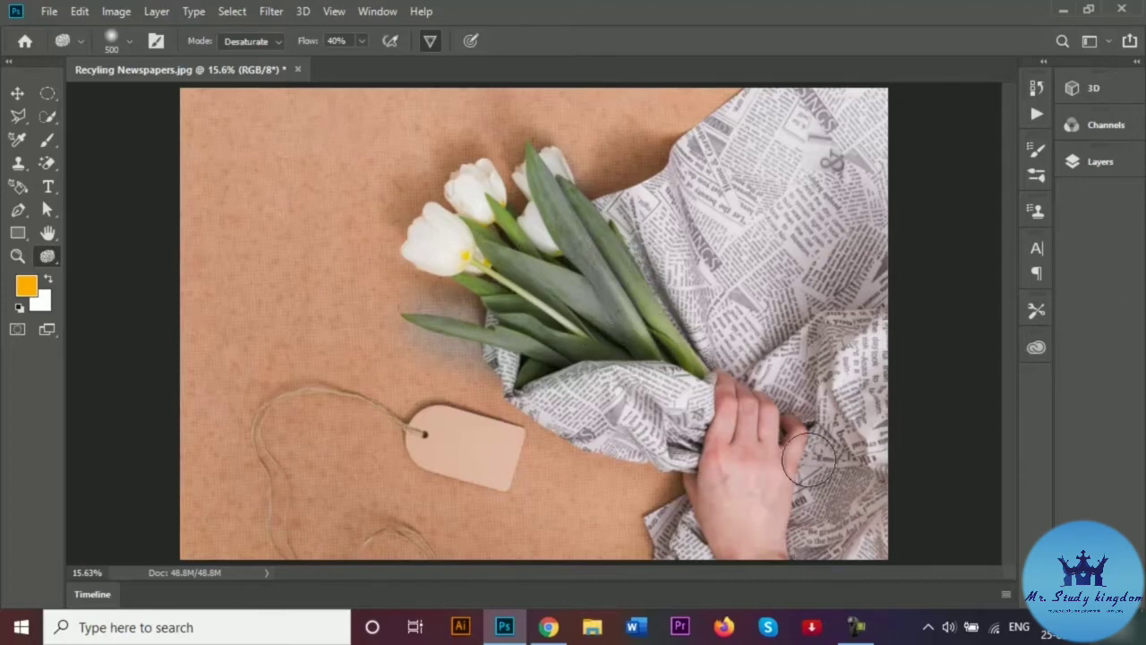
key("ctrl+z")
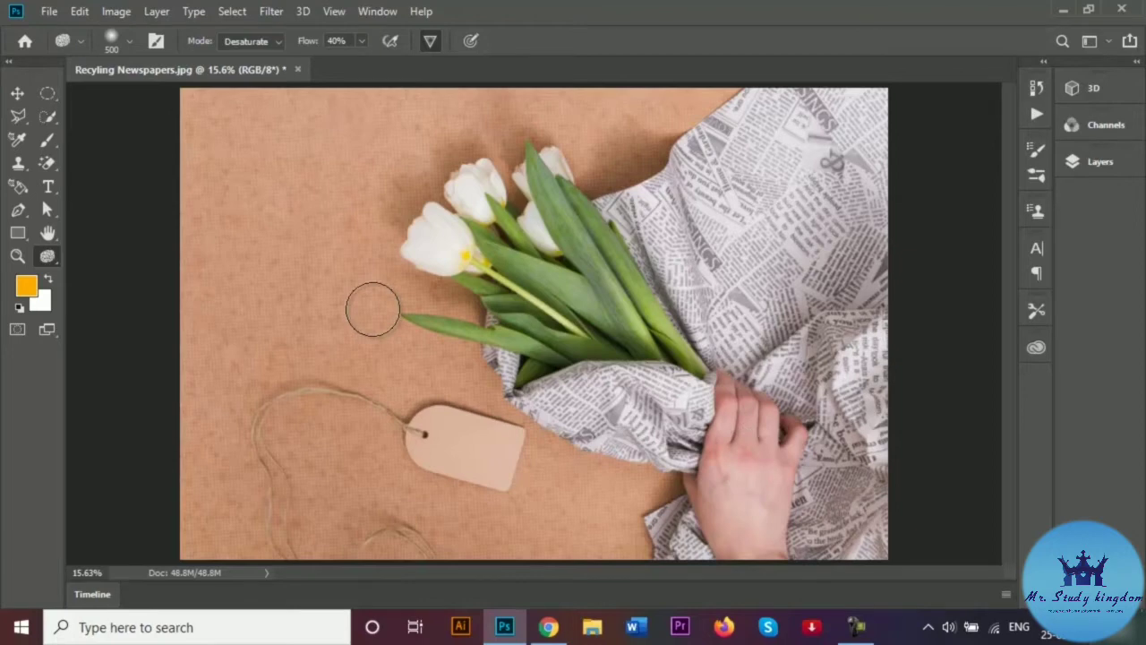
Step: Reduce the Sponge brush size to 175 and set the flow to 60%
key("bracketleft")
key("bracketleft")
key("bracketleft")
key("bracketleft")
key("bracketleft")
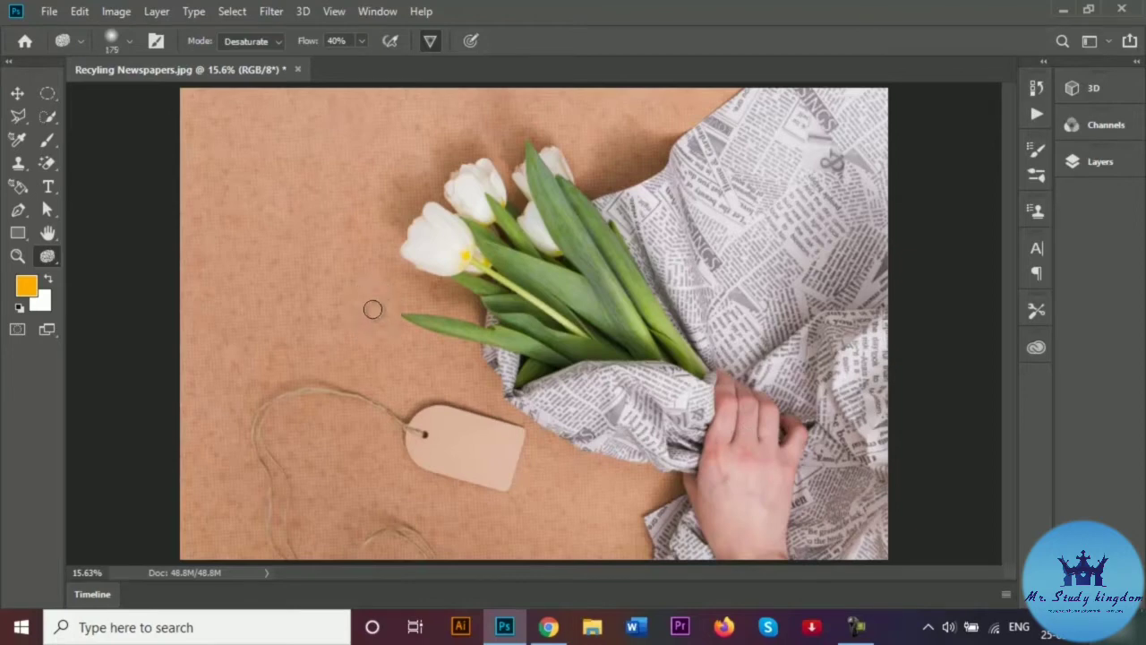
left_click(362, 43)
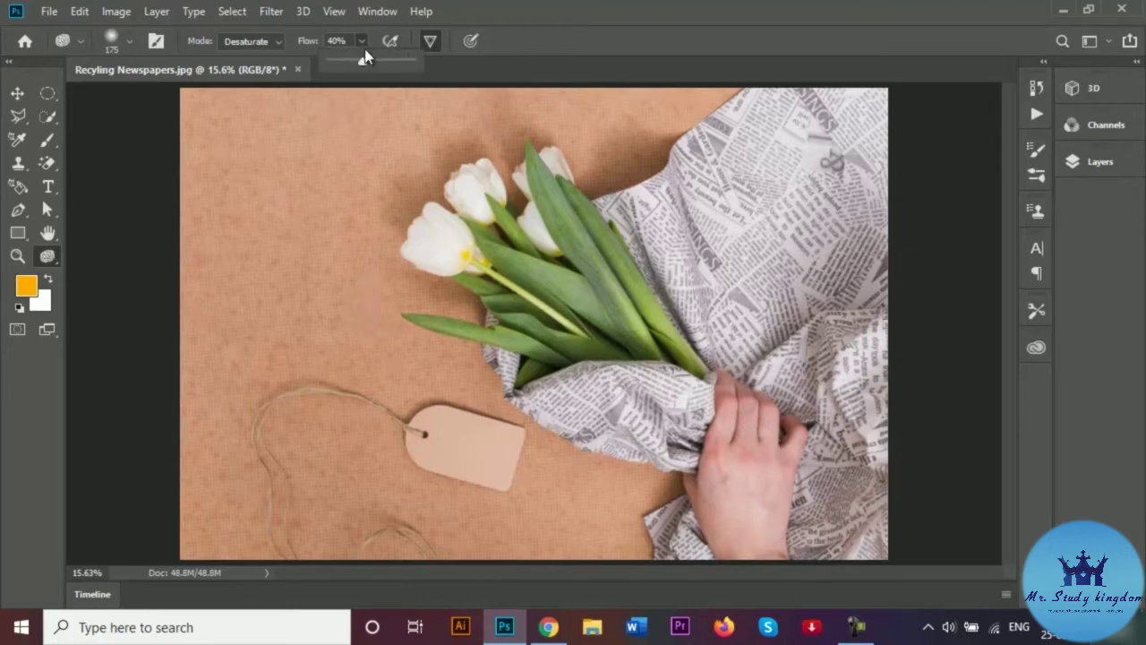
left_click(336, 43)
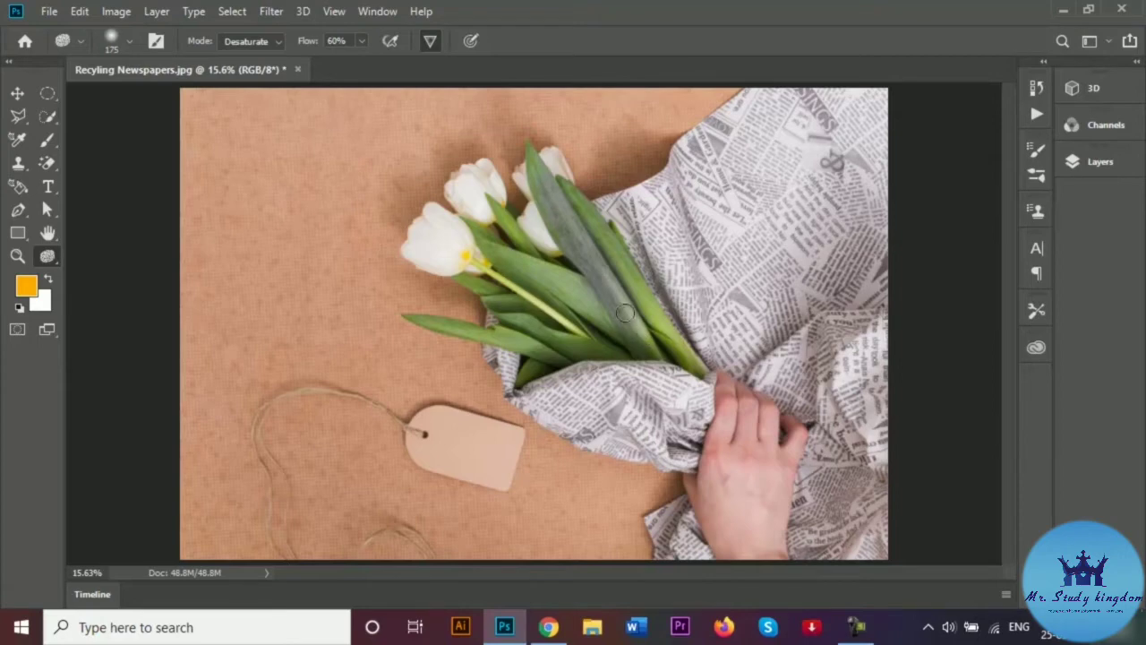
Step: Try desaturating the long tulip leaves with the smaller brush, and undo the strokes
mouse_move(550, 186)
left_mouse_down()
mouse_move(541, 195)
mouse_move(529, 162)
left_mouse_up()
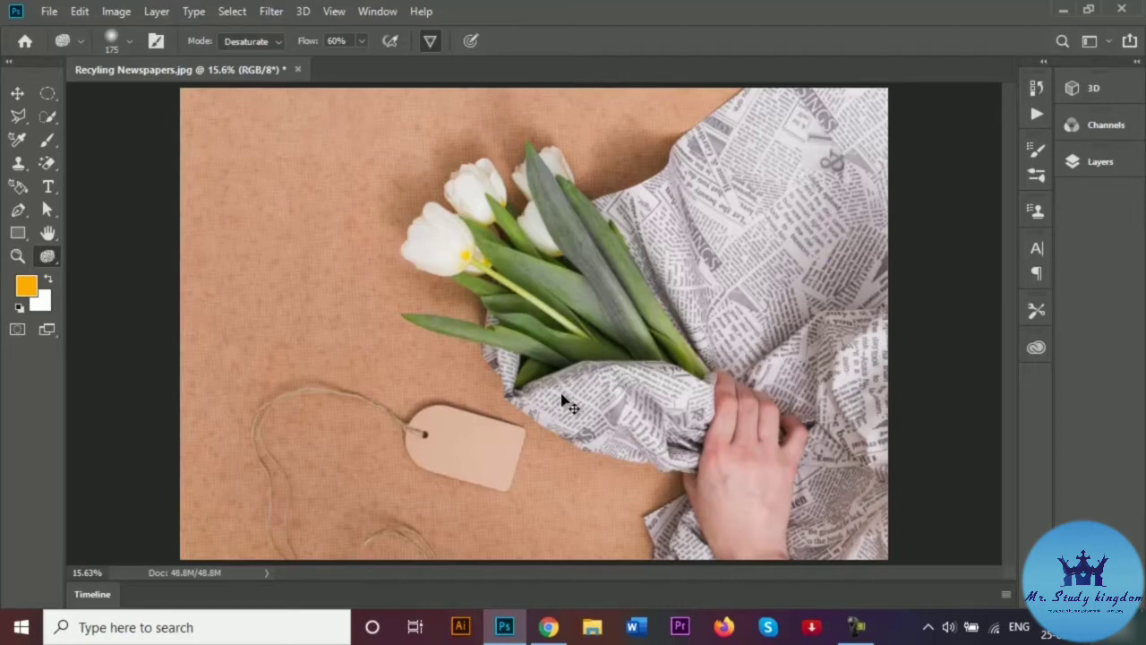
key("ctrl+z")
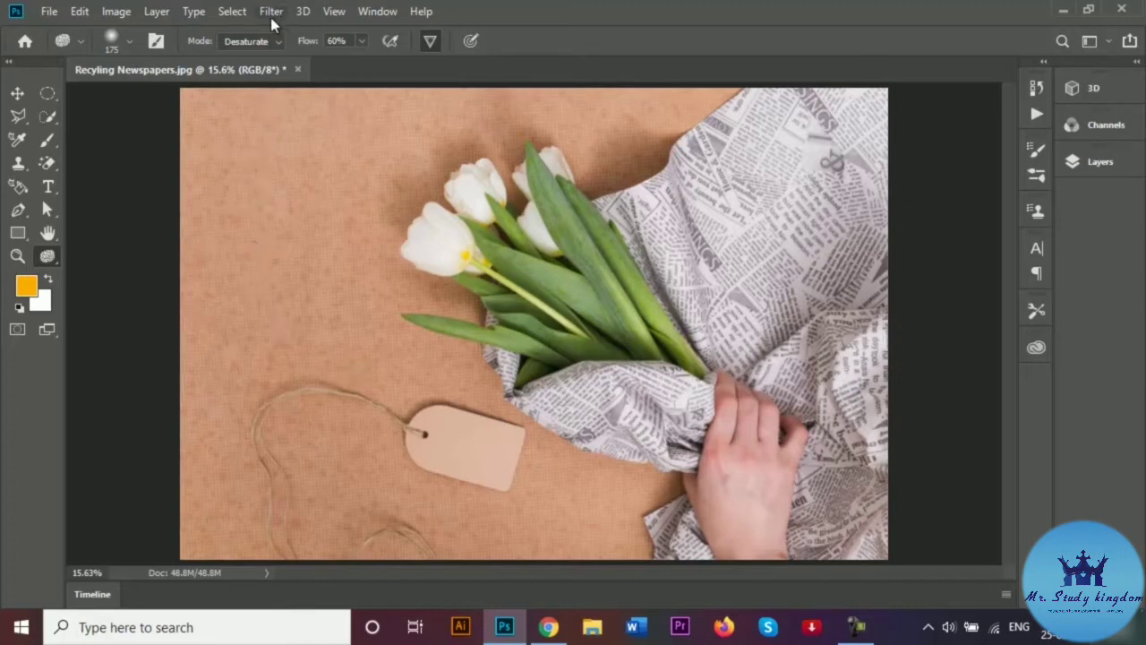
Step: Switch the Sponge mode to Saturate and brush over the long tulip leaves, undoing the strokes on the middle and lowest leaves
left_click(277, 41)
left_click(236, 70)
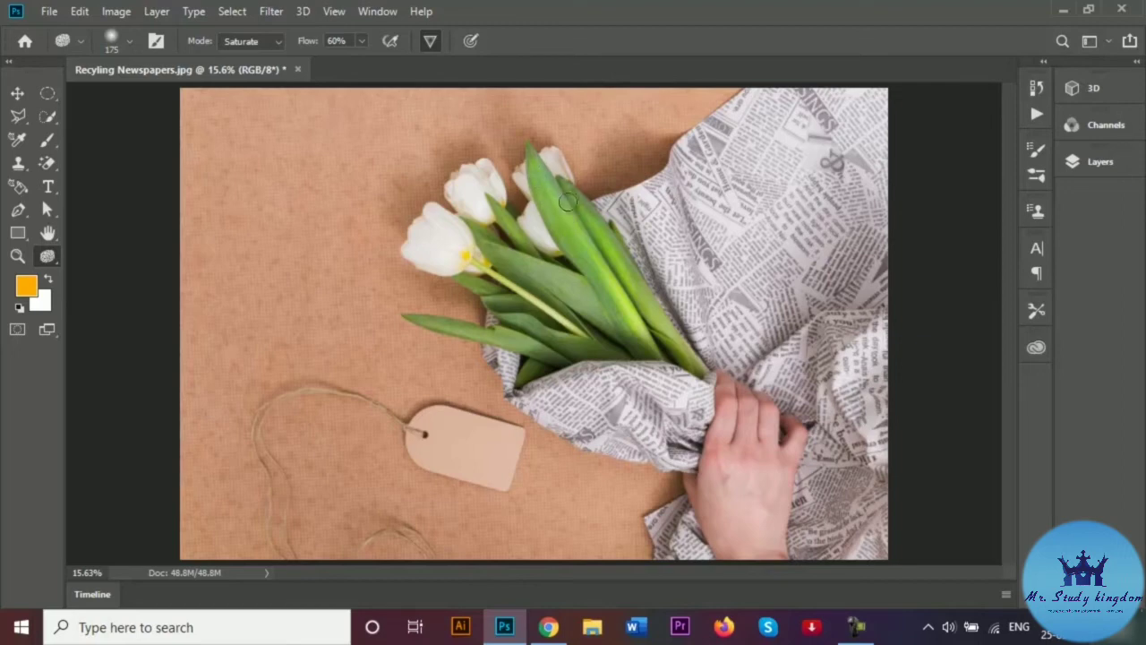
mouse_move(587, 216)
left_mouse_down()
mouse_move(648, 336)
mouse_move(554, 190)
mouse_move(673, 345)
left_mouse_up()
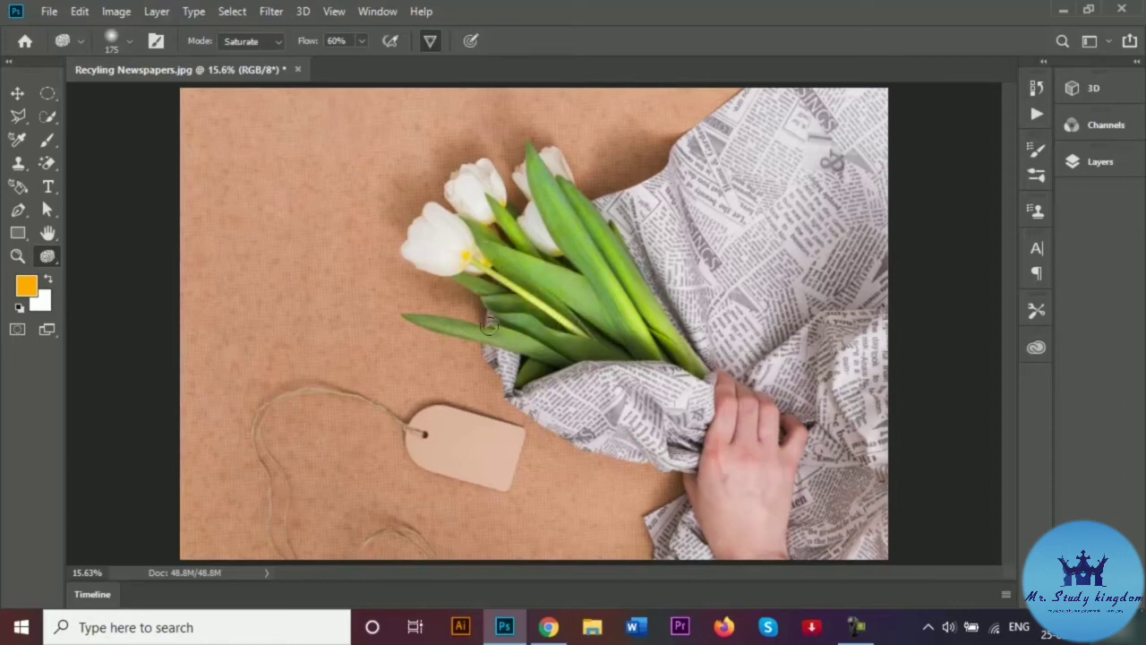
mouse_move(413, 315)
left_mouse_down()
mouse_move(578, 373)
mouse_move(419, 321)
mouse_move(543, 351)
left_mouse_up()
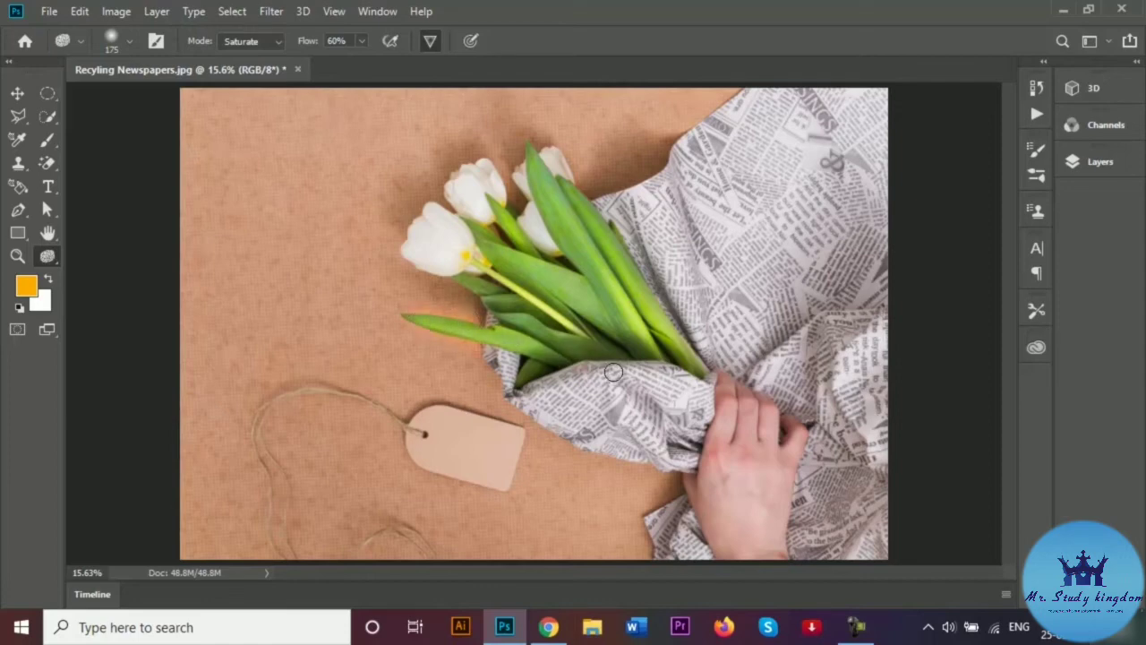
key("ctrl+z")
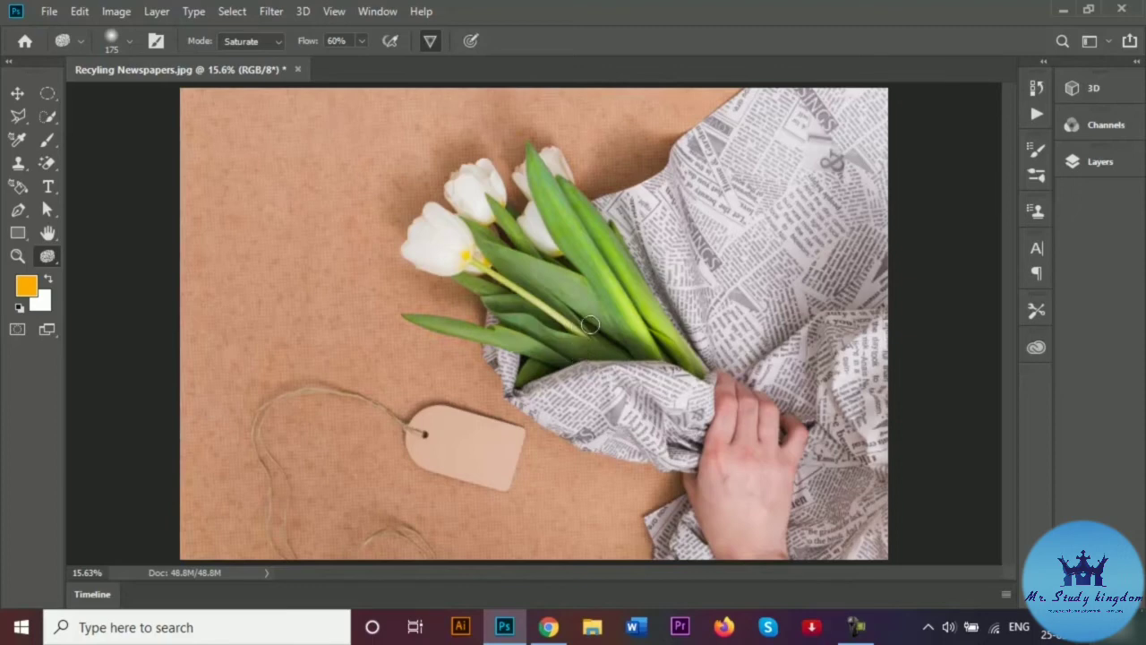
Step: Saturate the tallest tulip leaf further and brush over the broad leaf beside the yellowish stem
mouse_move(540, 163)
left_mouse_down()
mouse_move(643, 343)
mouse_move(535, 165)
mouse_move(572, 253)
mouse_move(636, 333)
left_mouse_up()
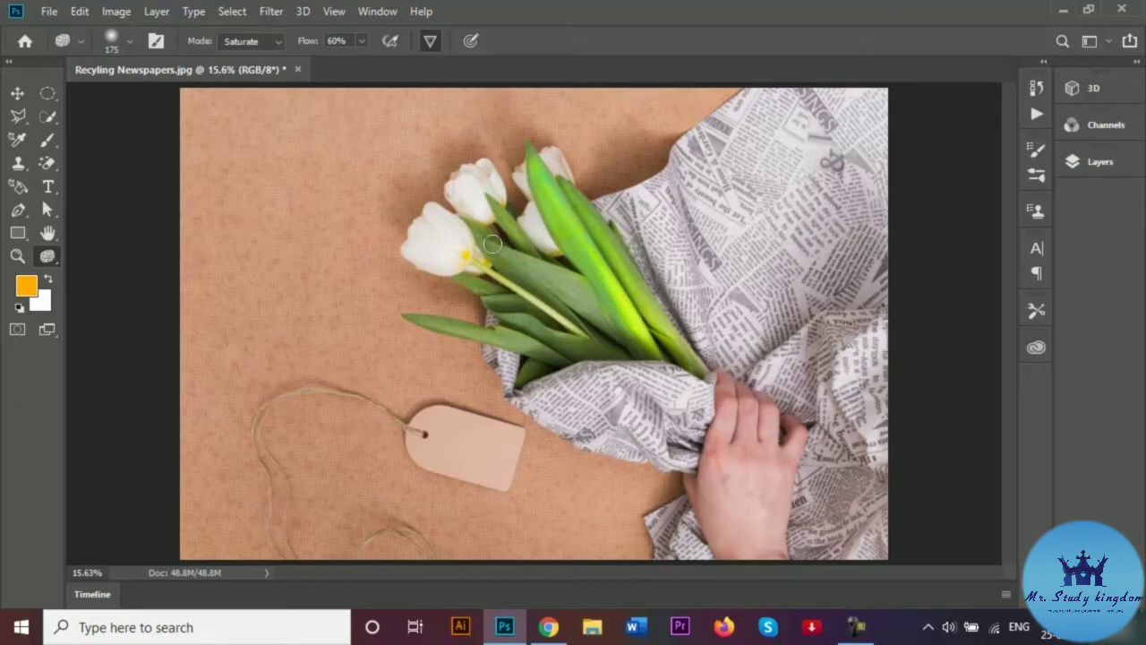
mouse_move(490, 244)
left_mouse_down()
mouse_move(597, 309)
mouse_move(511, 262)
left_mouse_up()
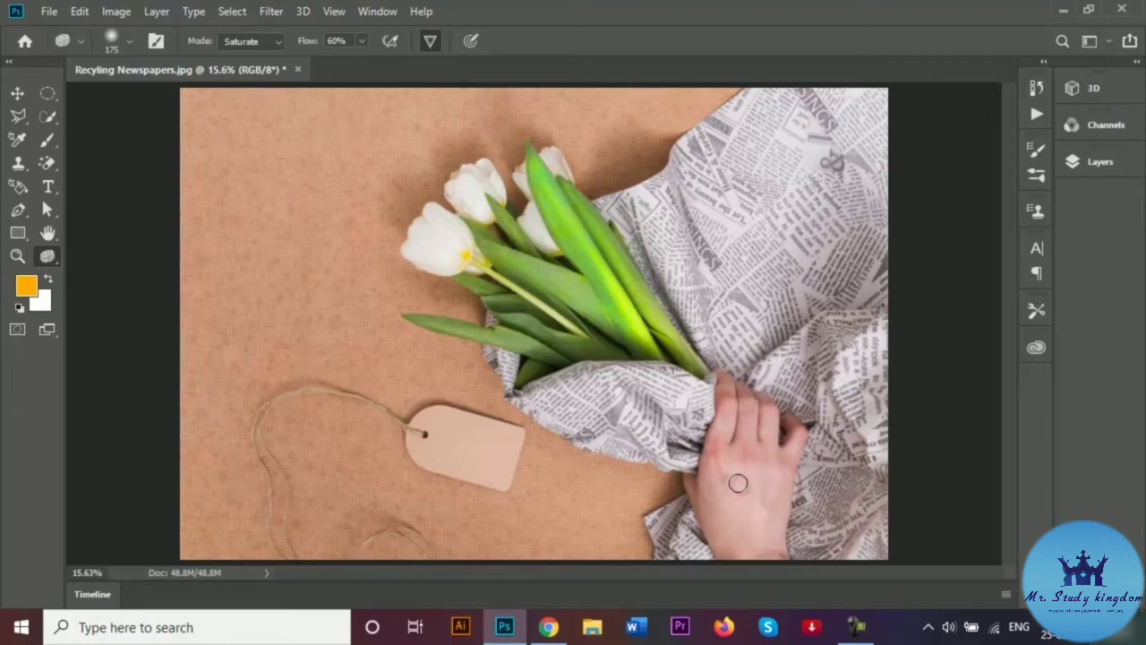
Step: Saturate the skin of the hand holding the bouquet and the blank paper tag with the Sponge tool
mouse_move(738, 484)
left_mouse_down()
mouse_move(738, 518)
mouse_move(731, 470)
mouse_move(725, 538)
mouse_move(714, 474)
mouse_move(716, 515)
mouse_move(728, 516)
mouse_move(740, 451)
mouse_move(770, 478)
mouse_move(772, 535)
mouse_move(778, 488)
mouse_move(773, 507)
mouse_move(742, 532)
mouse_move(719, 511)
left_mouse_up()
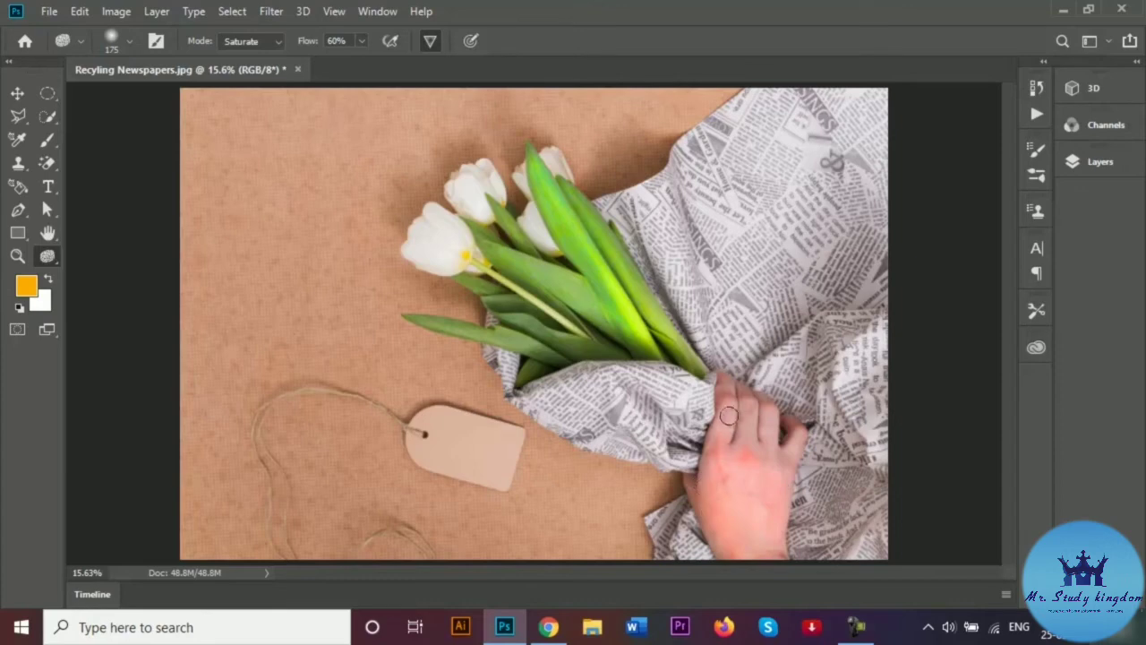
mouse_move(729, 414)
left_mouse_down()
mouse_move(728, 384)
mouse_move(771, 430)
mouse_move(784, 457)
mouse_move(778, 515)
mouse_move(687, 522)
mouse_move(687, 455)
mouse_move(755, 437)
left_mouse_up()
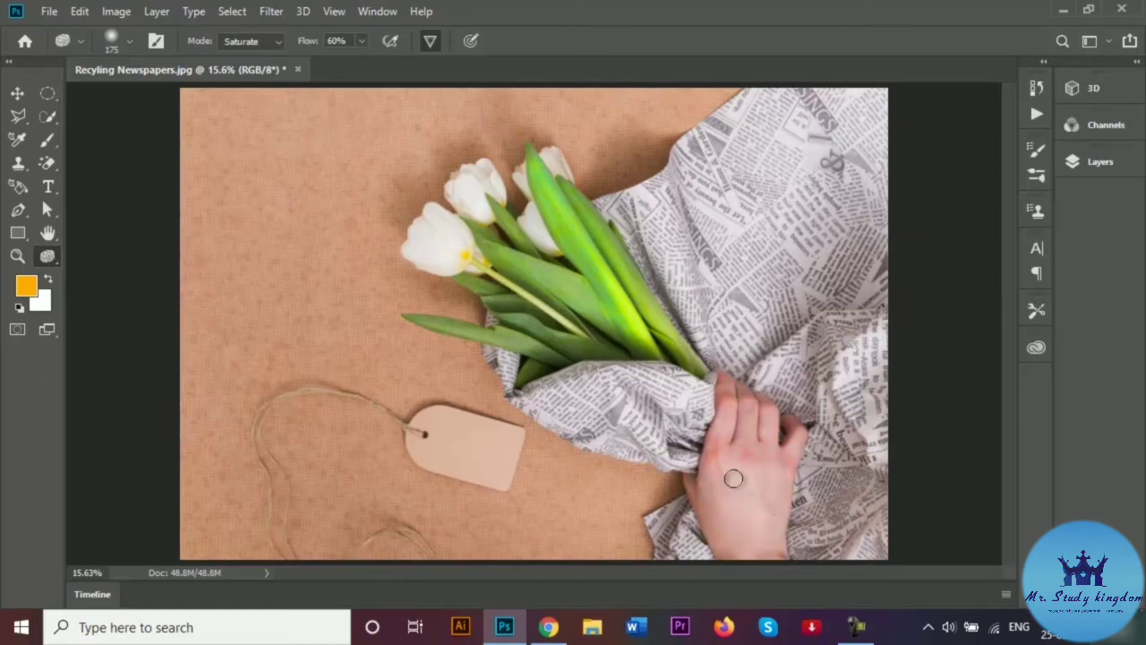
left_click_drag(727, 450, 796, 461)
mouse_move(436, 429)
left_mouse_down()
mouse_move(463, 432)
mouse_move(459, 448)
mouse_move(442, 428)
mouse_move(502, 453)
mouse_move(437, 445)
mouse_move(431, 429)
mouse_move(504, 445)
mouse_move(448, 422)
mouse_move(410, 428)
mouse_move(422, 457)
mouse_move(449, 473)
mouse_move(505, 484)
mouse_move(519, 431)
mouse_move(429, 415)
mouse_move(495, 443)
mouse_move(421, 436)
mouse_move(514, 471)
mouse_move(437, 461)
mouse_move(503, 478)
mouse_move(507, 441)
mouse_move(440, 415)
mouse_move(504, 433)
left_mouse_up()
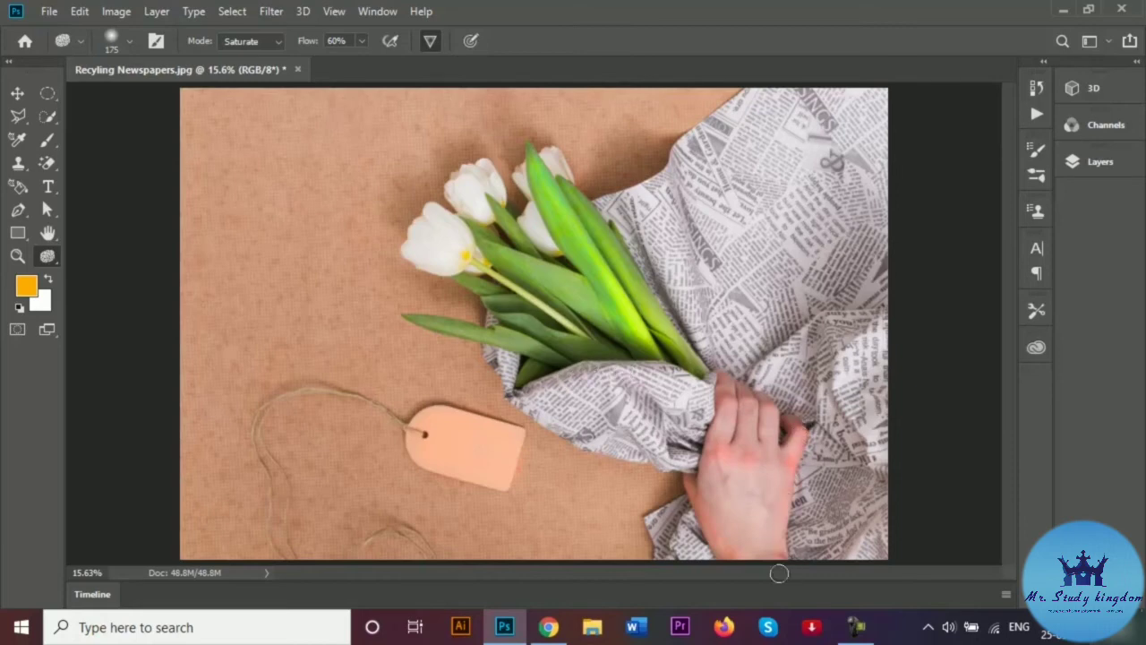
Step: Lower the Sponge flow to 31% and saturate the fingers and knuckles of the hand
left_click(360, 44)
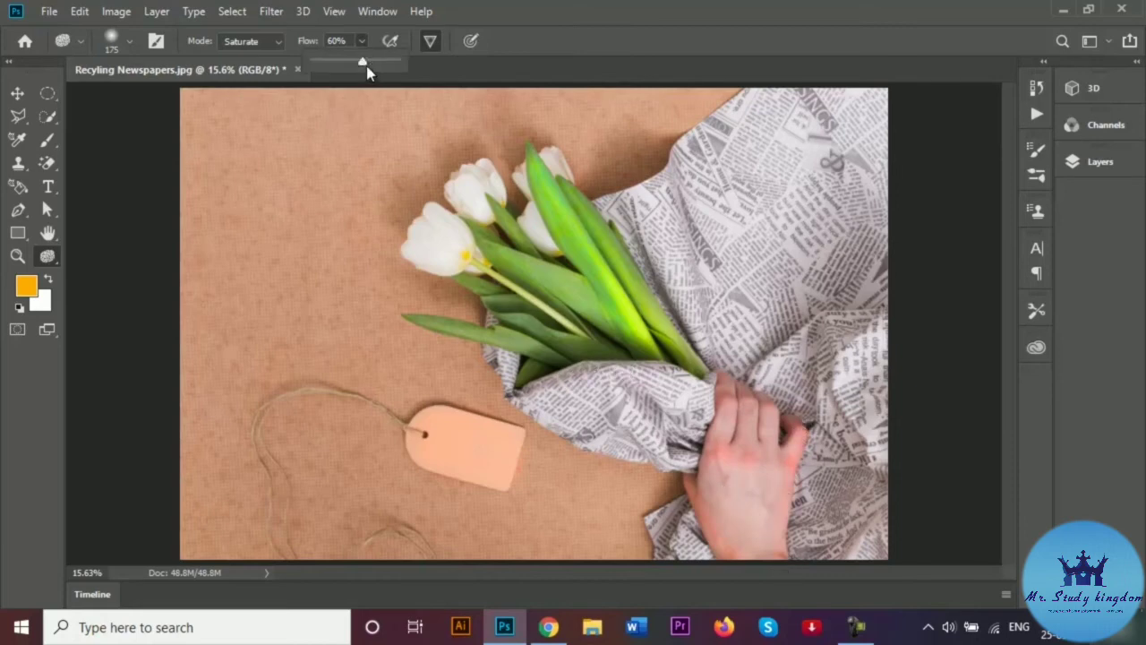
left_click_drag(363, 62, 339, 62)
mouse_move(723, 428)
left_mouse_down()
mouse_move(746, 555)
mouse_move(702, 440)
mouse_move(729, 501)
mouse_move(721, 480)
mouse_move(734, 453)
mouse_move(758, 506)
mouse_move(729, 445)
left_mouse_up()
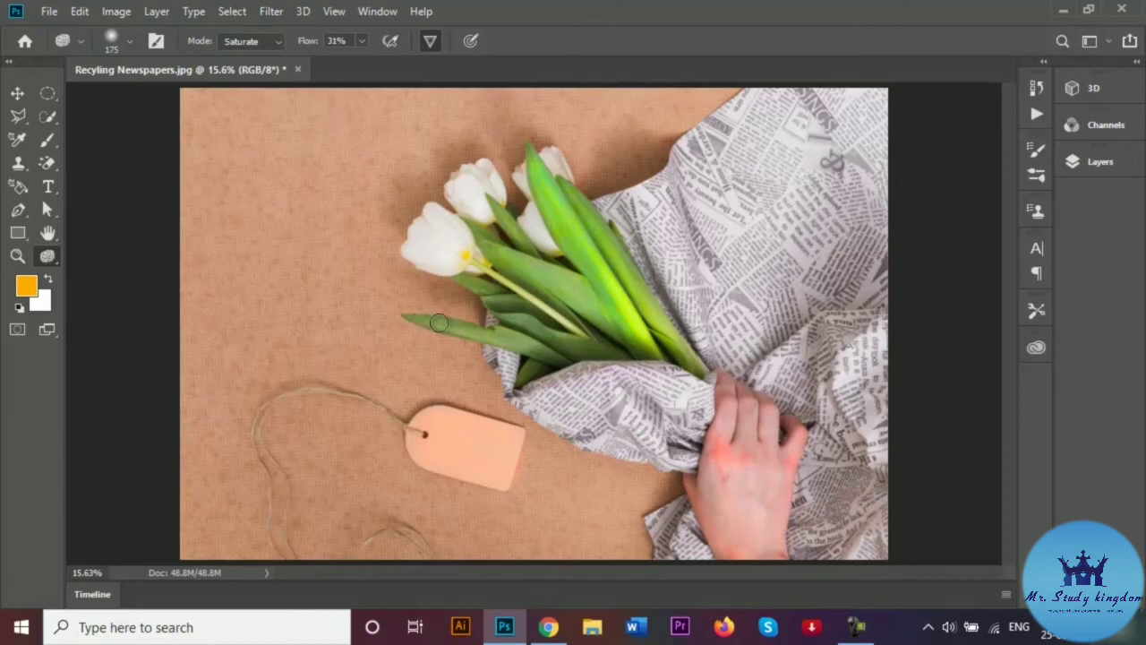